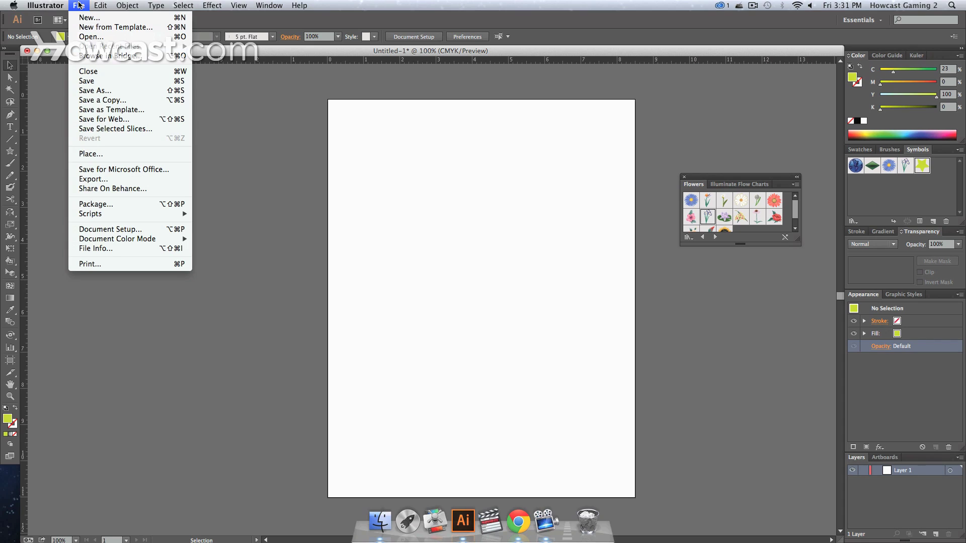
Place horn.jpg from the Desktop as a linked image.
{"action": "left_click", "coordinate": [98, 160]}
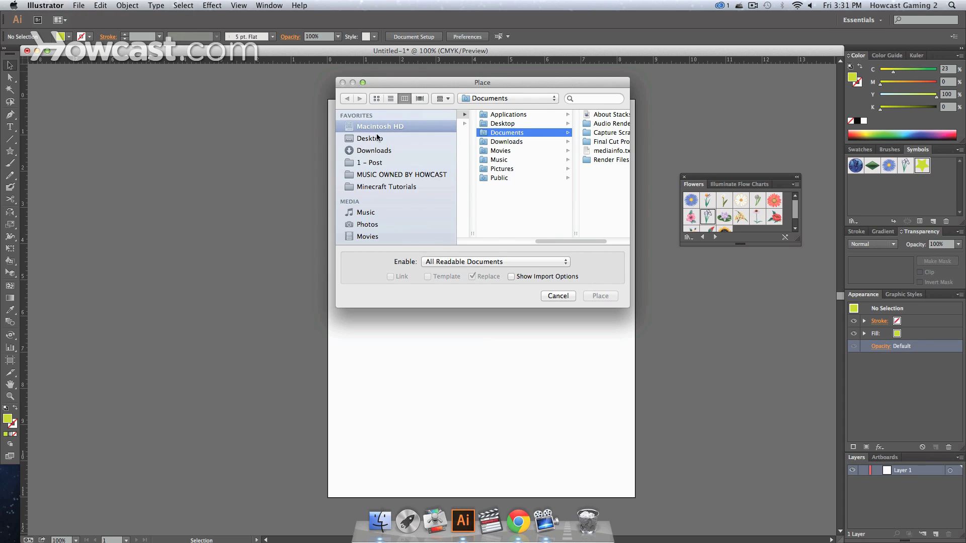
{"action": "left_click", "coordinate": [373, 142]}
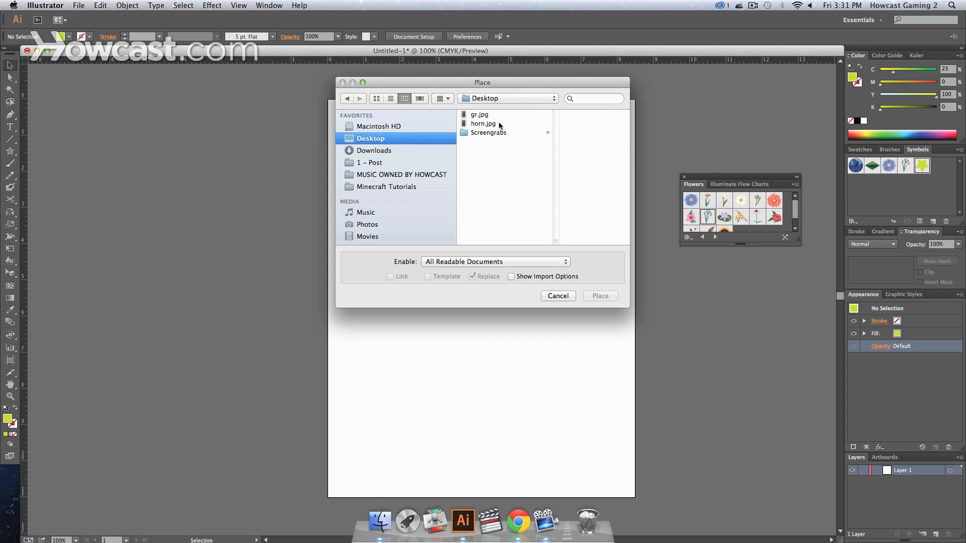
{"action": "left_click_drag", "start_coordinate": [541, 82], "coordinate": [346, 184]}
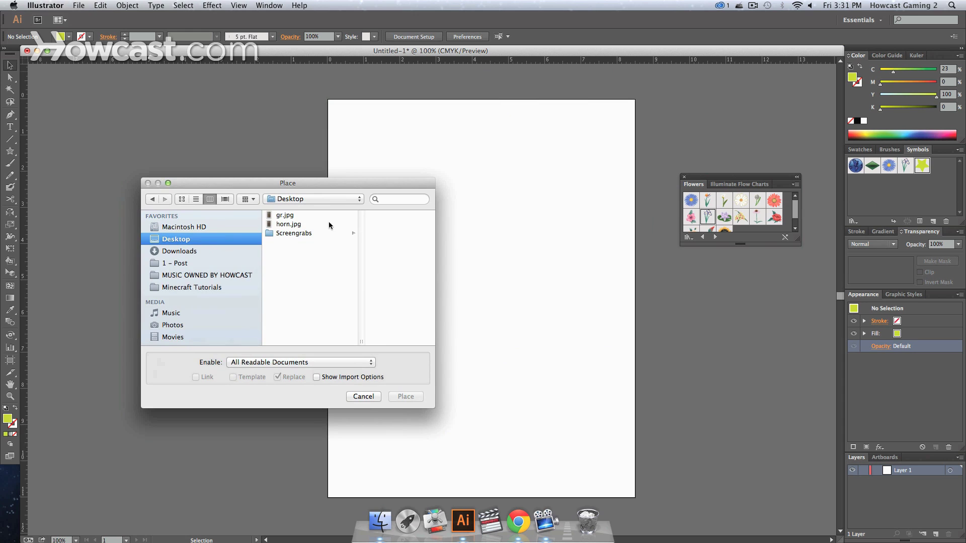
{"action": "left_click", "coordinate": [282, 225]}
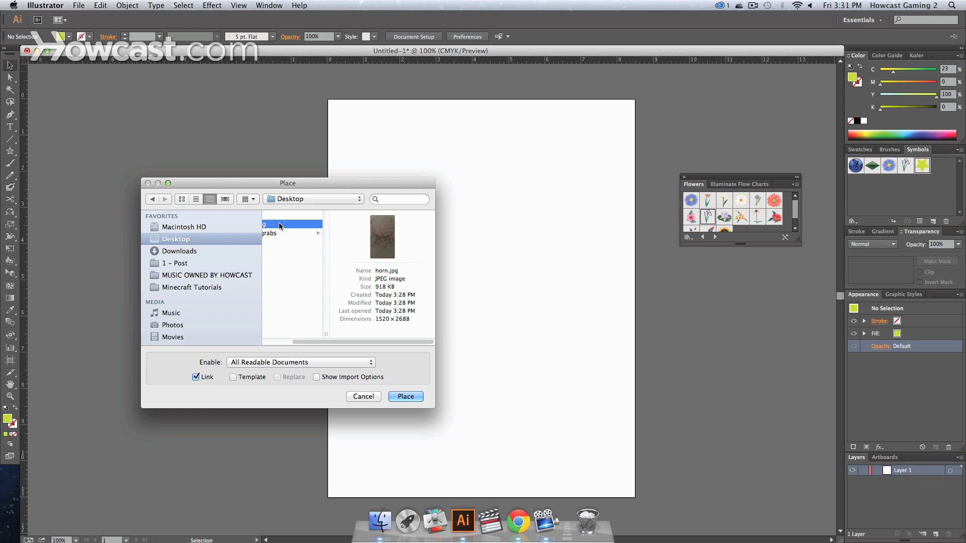
{"action": "key", "text": "Return"}
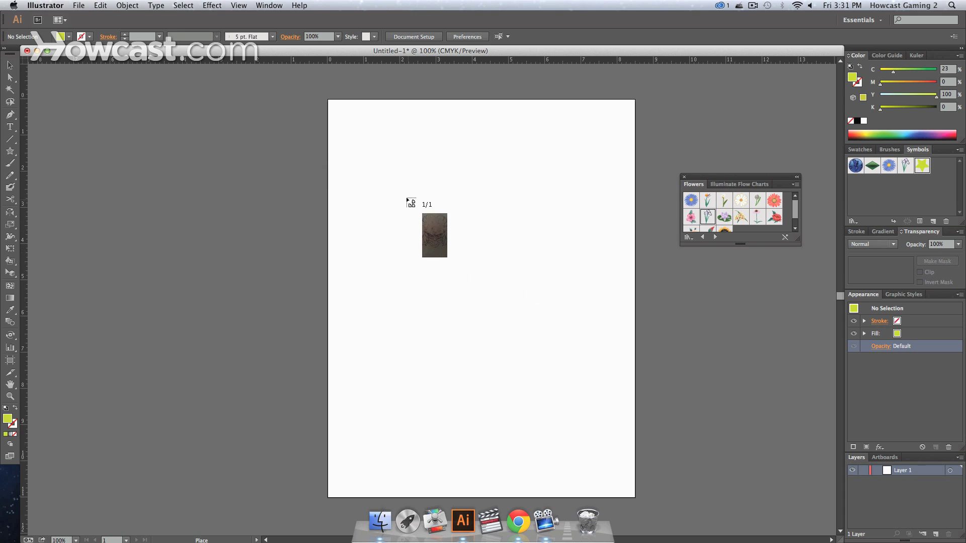
Draw the sketch at 5.0893 × 9 in on the artboard and move it right to X 4.25 in.
{"action": "left_click_drag", "start_coordinate": [346, 116], "coordinate": [593, 442]}
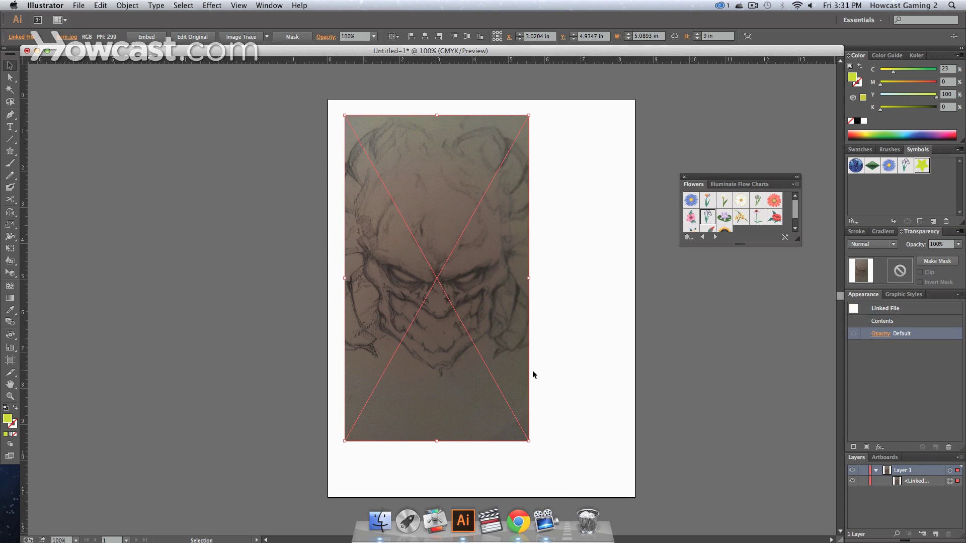
{"action": "left_click", "coordinate": [551, 352]}
{"action": "left_click", "coordinate": [448, 356]}
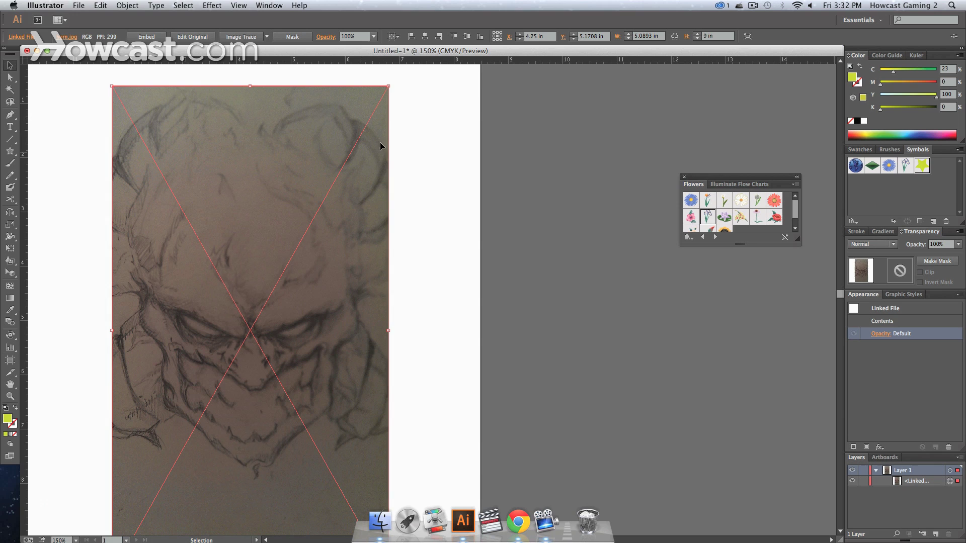
Show the Links panel listing horn.jpg on the pasteboard and close the Flowers symbol library.
{"action": "left_click", "coordinate": [269, 5]}
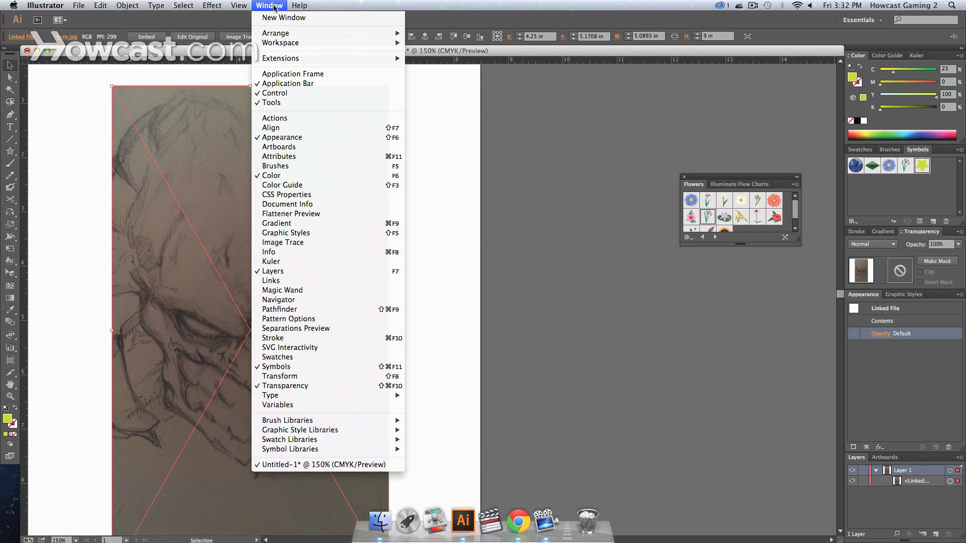
{"action": "left_click", "coordinate": [308, 282]}
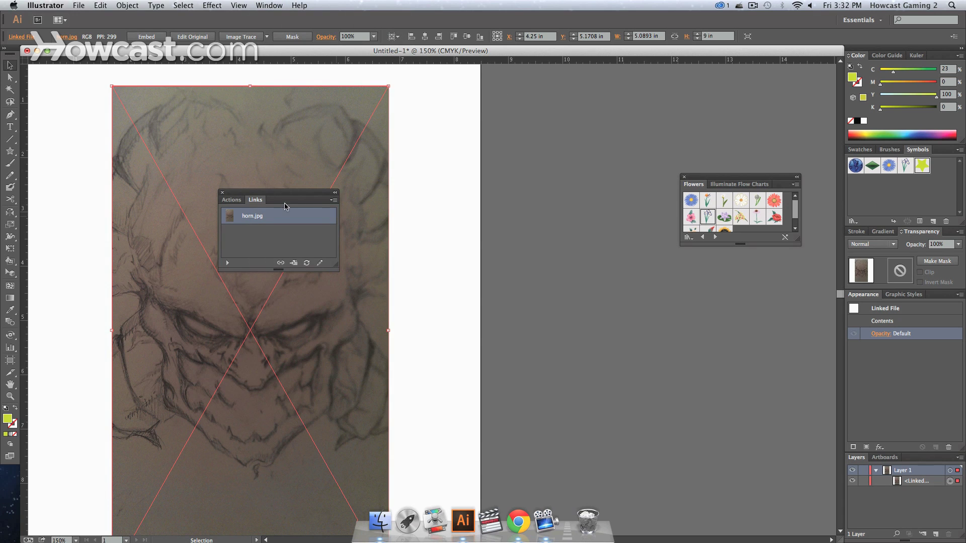
{"action": "left_click_drag", "start_coordinate": [282, 195], "coordinate": [505, 194]}
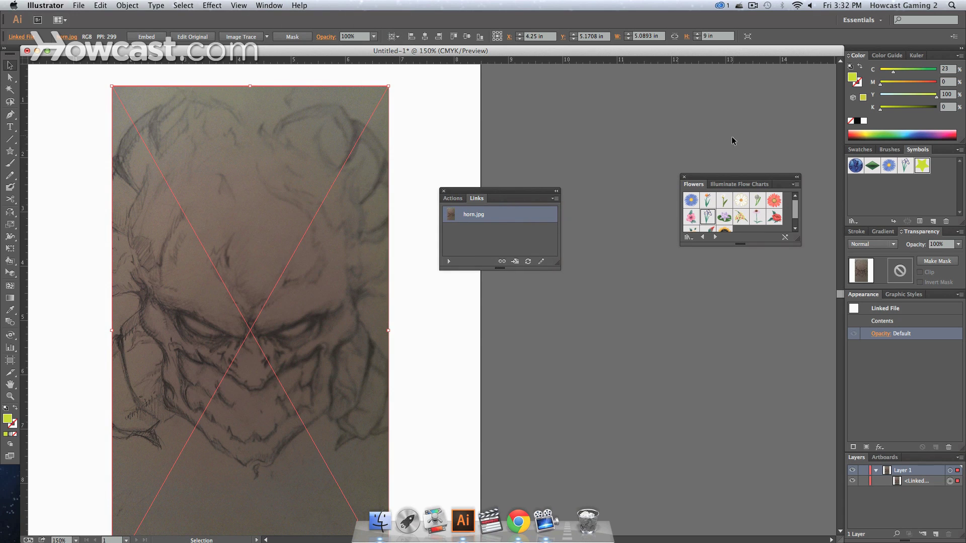
{"action": "left_click", "coordinate": [685, 178]}
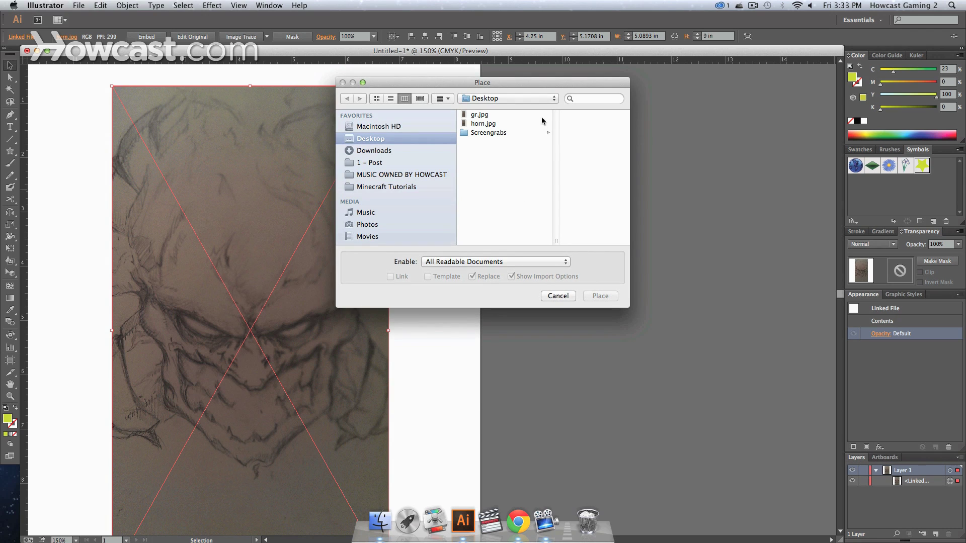
Relink the sketch to horn.jpg, centre the linked image in the window, then deselect it.
{"action": "left_click", "coordinate": [493, 125]}
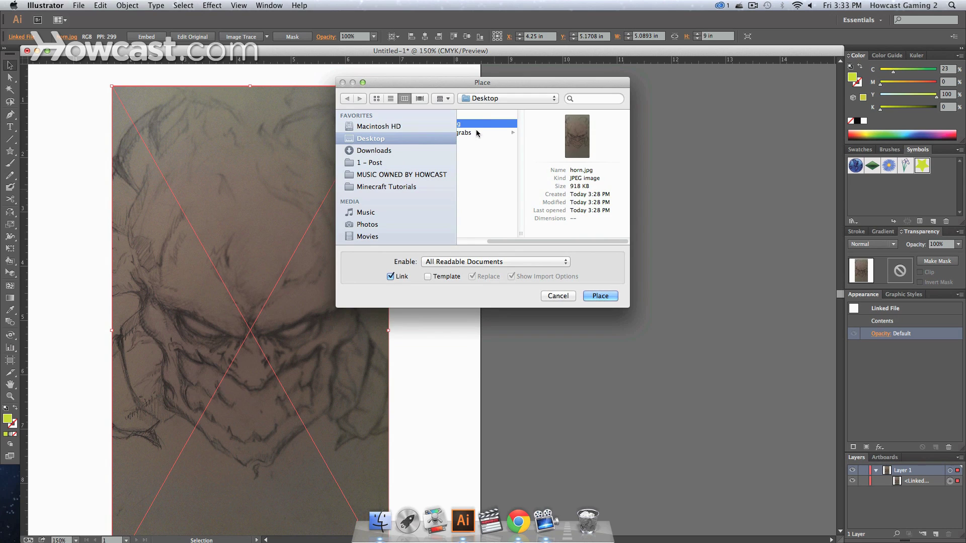
{"action": "key", "text": "Return"}
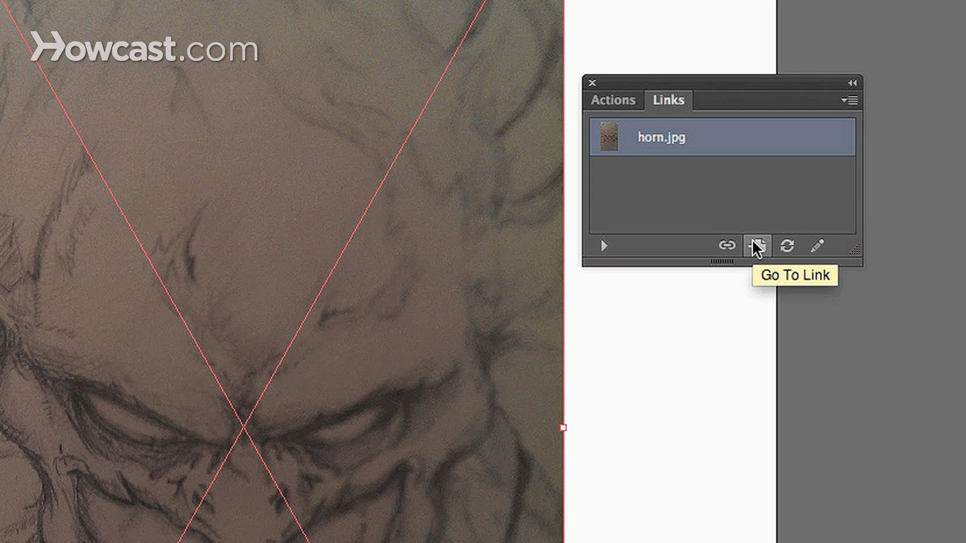
{"action": "left_click", "coordinate": [754, 243]}
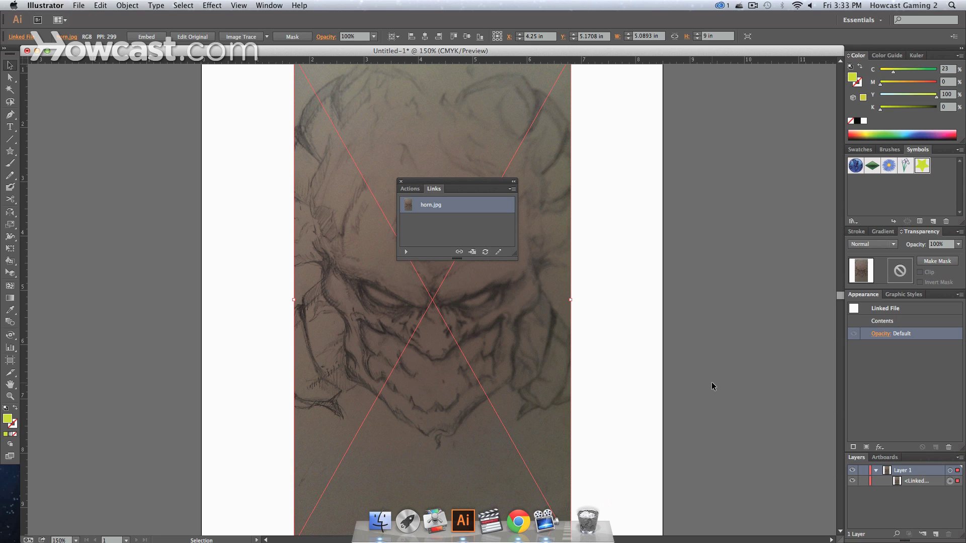
{"action": "left_click", "coordinate": [712, 383]}
Move the Links panel left, collapse Layer 1 and add new layers above Layer 2.
{"action": "left_click_drag", "start_coordinate": [461, 183], "coordinate": [173, 183]}
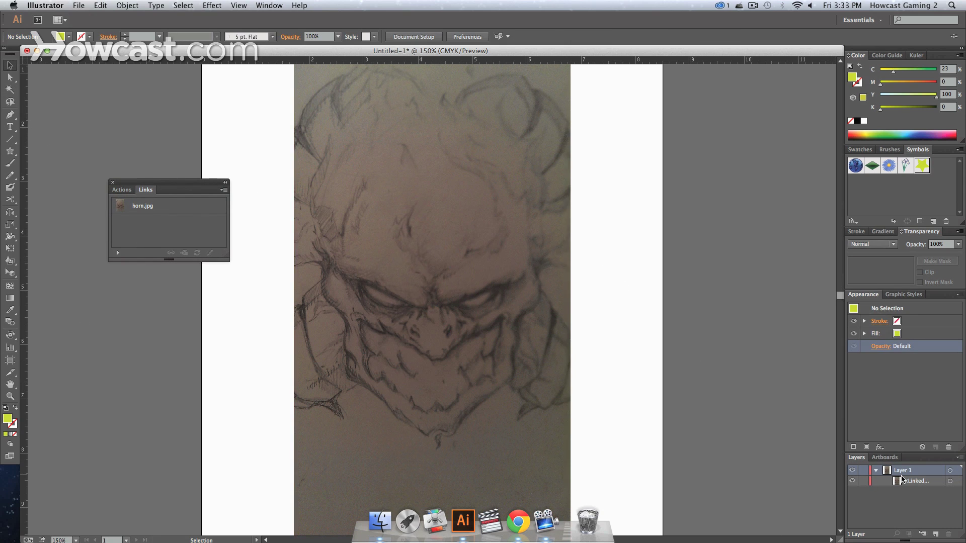
{"action": "left_click", "coordinate": [877, 471]}
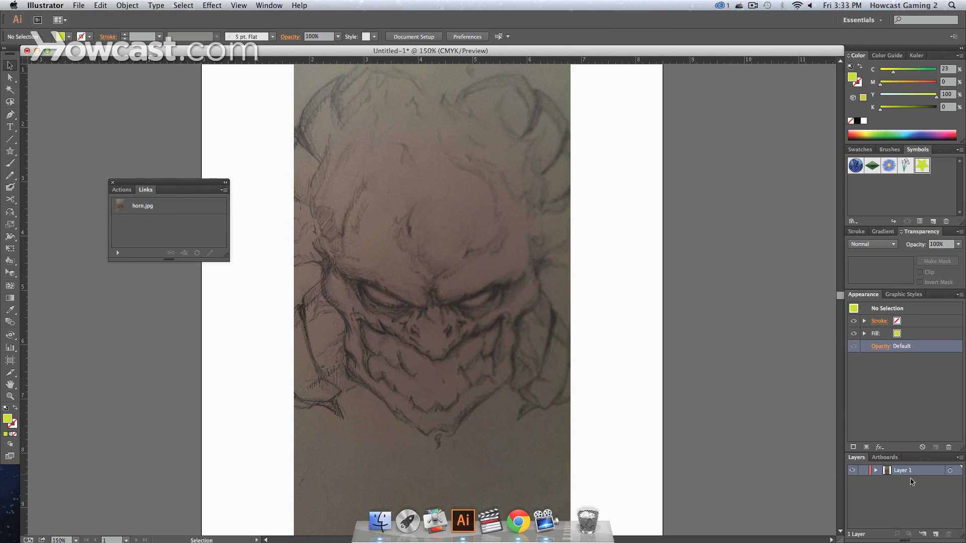
{"action": "left_click", "coordinate": [937, 534]}
{"action": "left_click", "coordinate": [937, 534]}
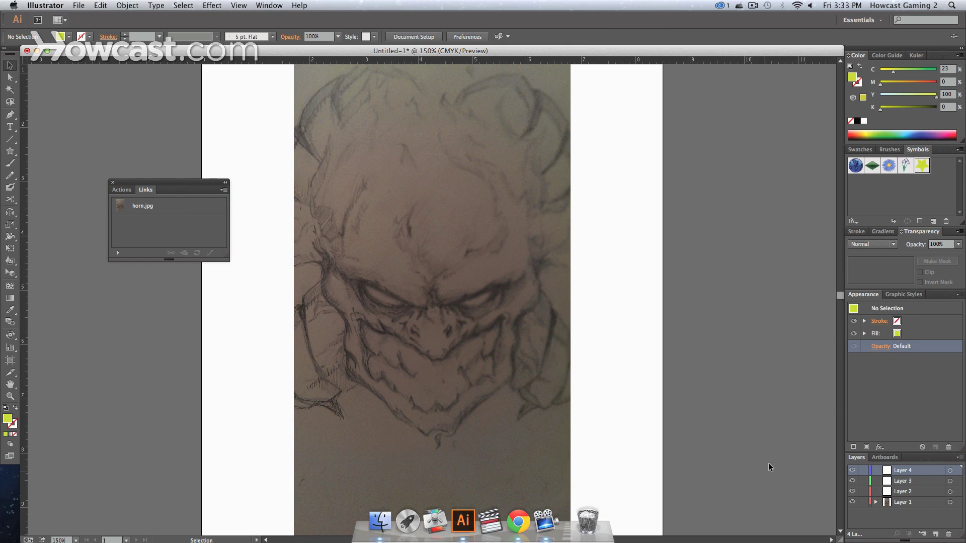
Draw four yellow-green rectangles overlapping the sketch, then return to the Selection tool.
{"action": "key", "text": "m"}
{"action": "left_click_drag", "start_coordinate": [266, 114], "coordinate": [504, 316]}
{"action": "left_click_drag", "start_coordinate": [652, 250], "coordinate": [417, 326]}
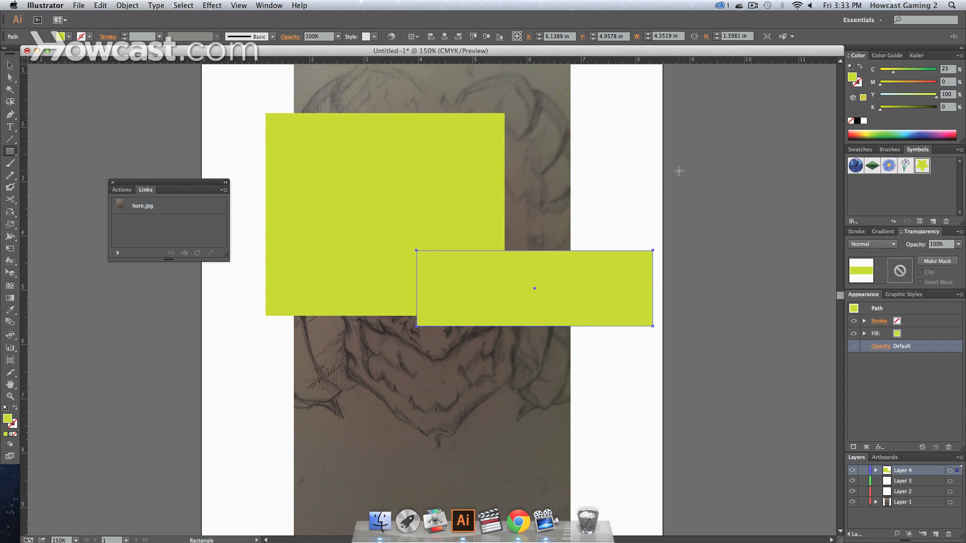
{"action": "left_click_drag", "start_coordinate": [660, 167], "coordinate": [333, 248]}
{"action": "left_click_drag", "start_coordinate": [239, 354], "coordinate": [375, 454]}
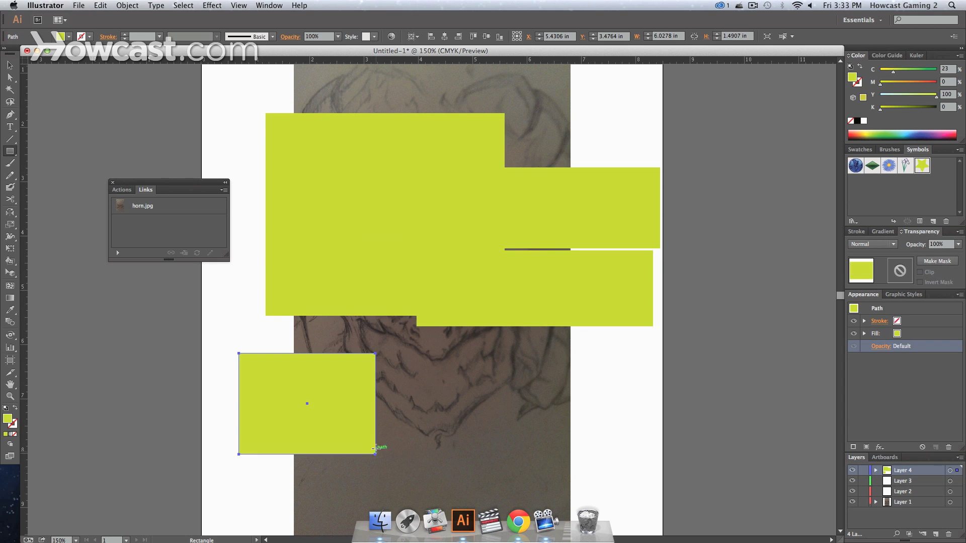
{"action": "key", "text": "v"}
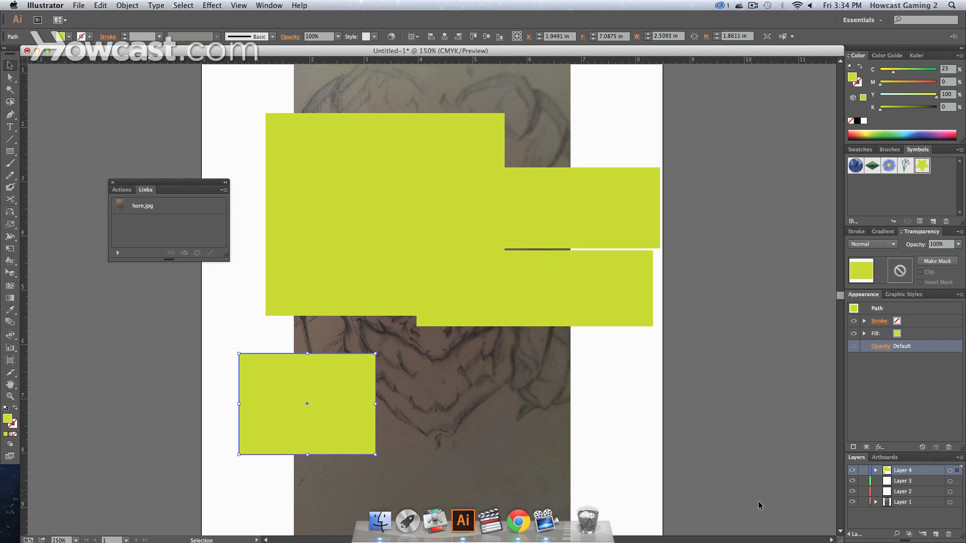
{"action": "left_click", "coordinate": [143, 207]}
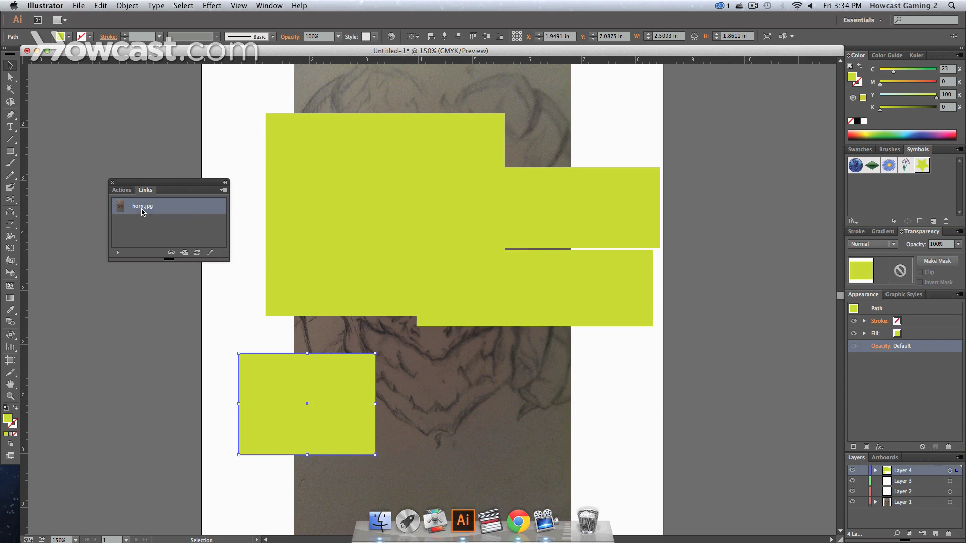
{"action": "left_click", "coordinate": [186, 254]}
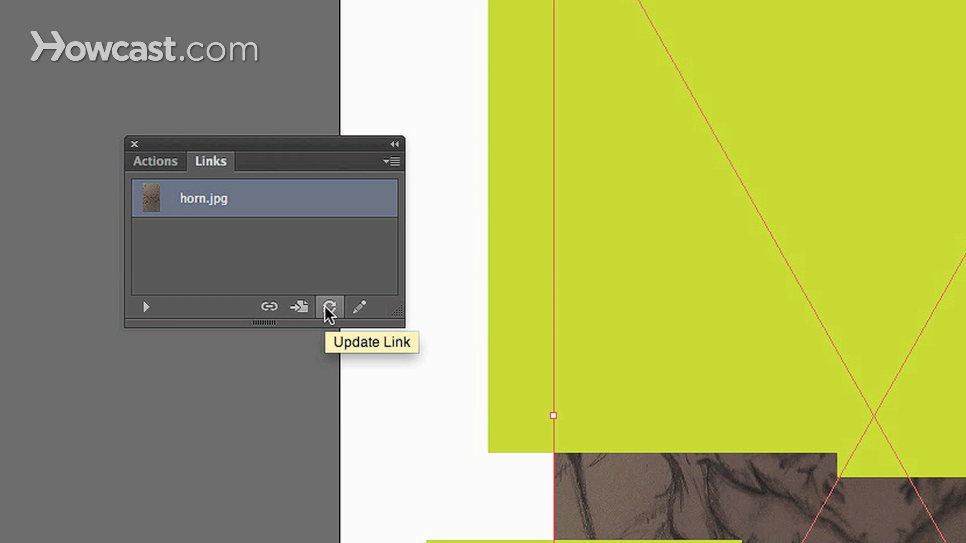
{"action": "left_click", "coordinate": [325, 308]}
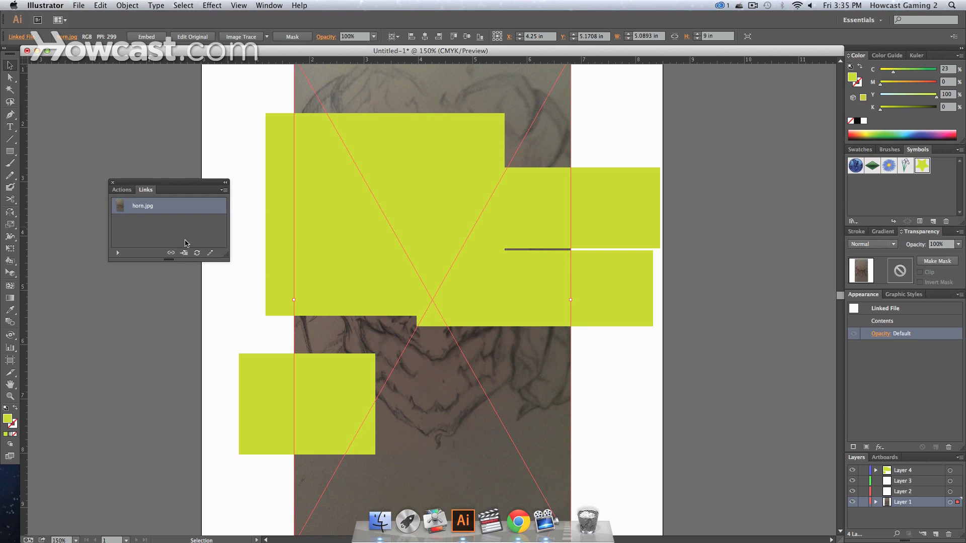
{"action": "left_click", "coordinate": [264, 232]}
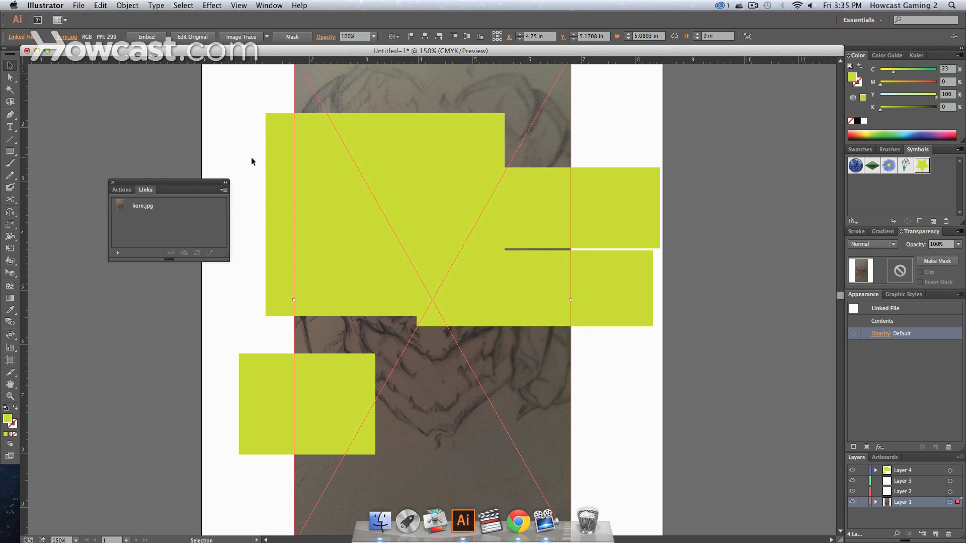
Delete the four yellow-green rectangles, keeping the sketch, and select horn.jpg in the Links panel.
{"action": "left_click_drag", "start_coordinate": [252, 161], "coordinate": [758, 366]}
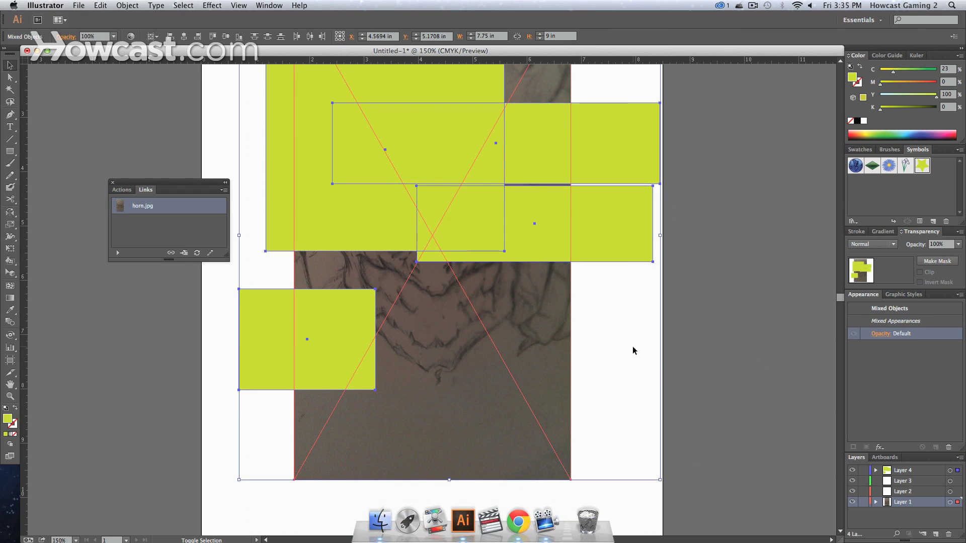
{"action": "left_click", "coordinate": [524, 352], "text": "shift"}
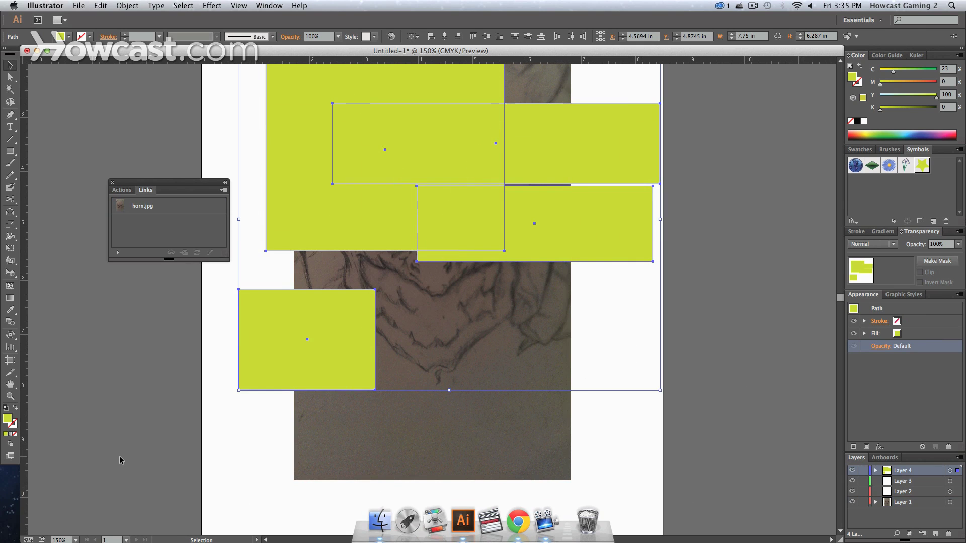
{"action": "key", "text": "Delete"}
{"action": "scroll", "coordinate": [367, 333], "scroll_direction": "up", "scroll_amount": 5}
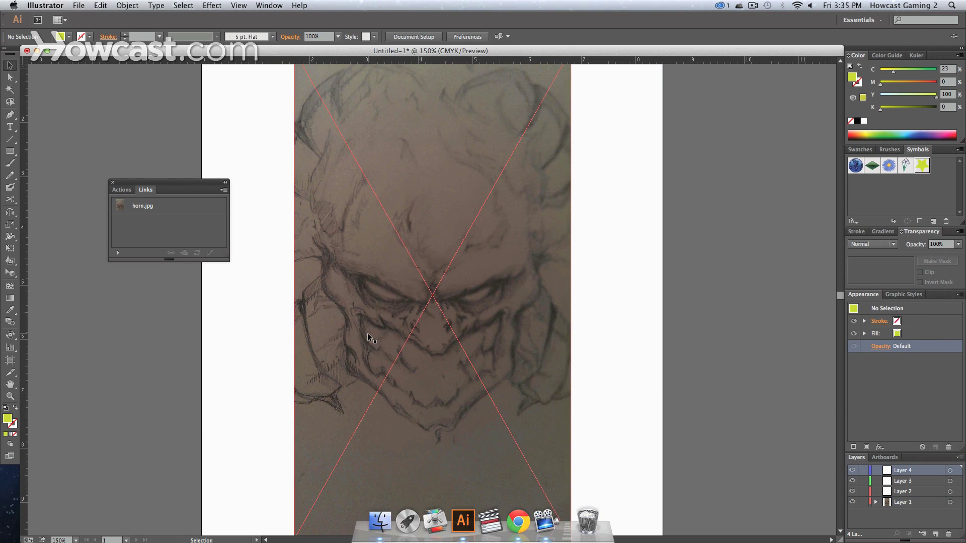
{"action": "left_click", "coordinate": [134, 210]}
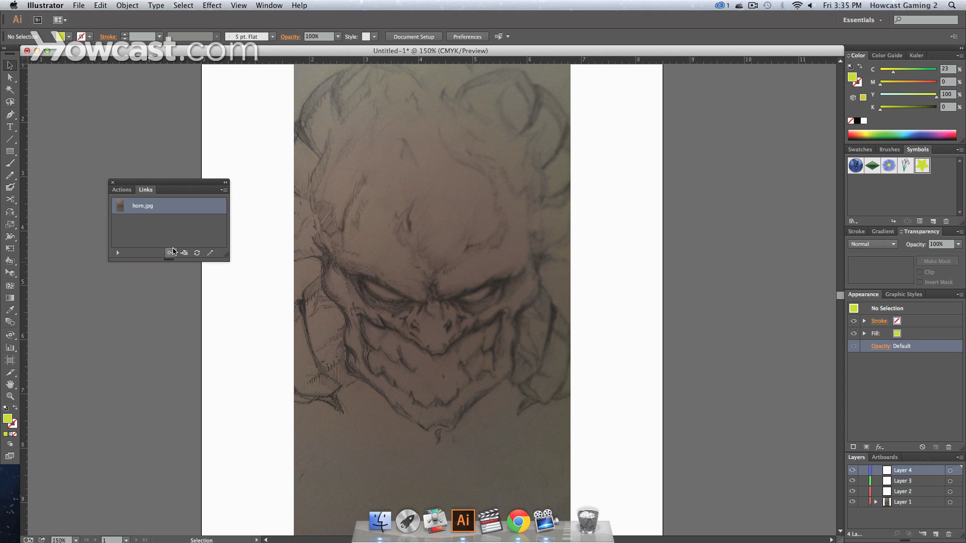
Relink the image to gr.jpg and rotate it -90° to landscape at 9 × 5.0893 in.
{"action": "left_click", "coordinate": [171, 253]}
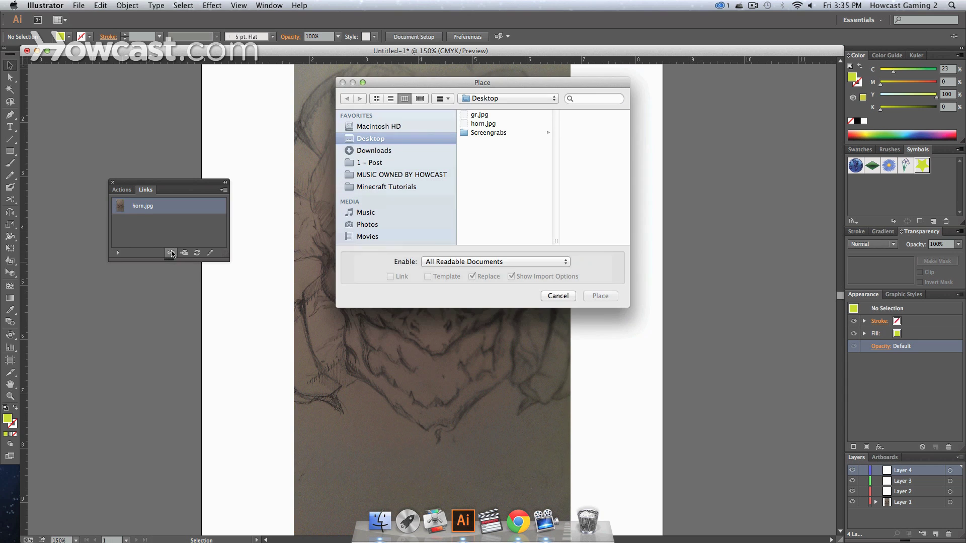
{"action": "left_click", "coordinate": [477, 115]}
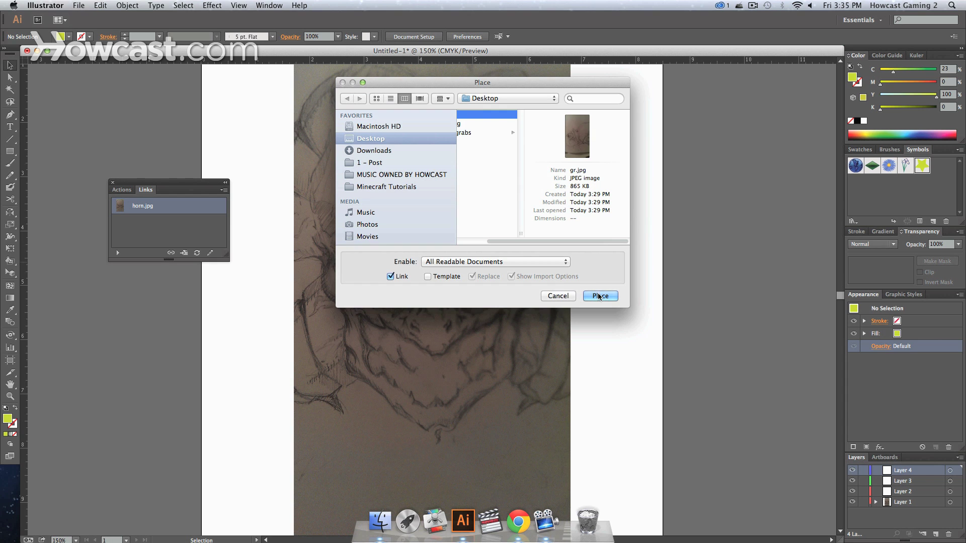
{"action": "left_click", "coordinate": [600, 296]}
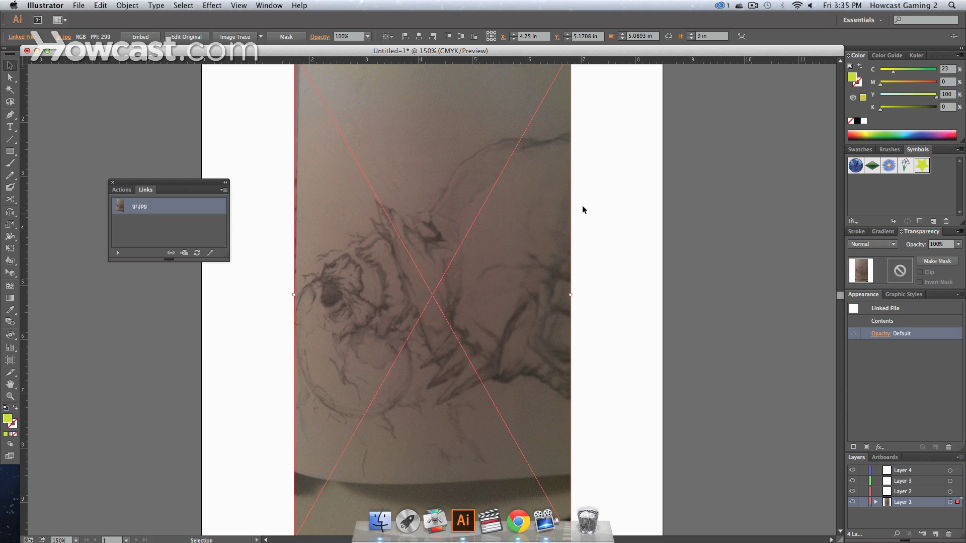
{"action": "key", "text": "super+minus"}
{"action": "key", "text": "super+minus"}
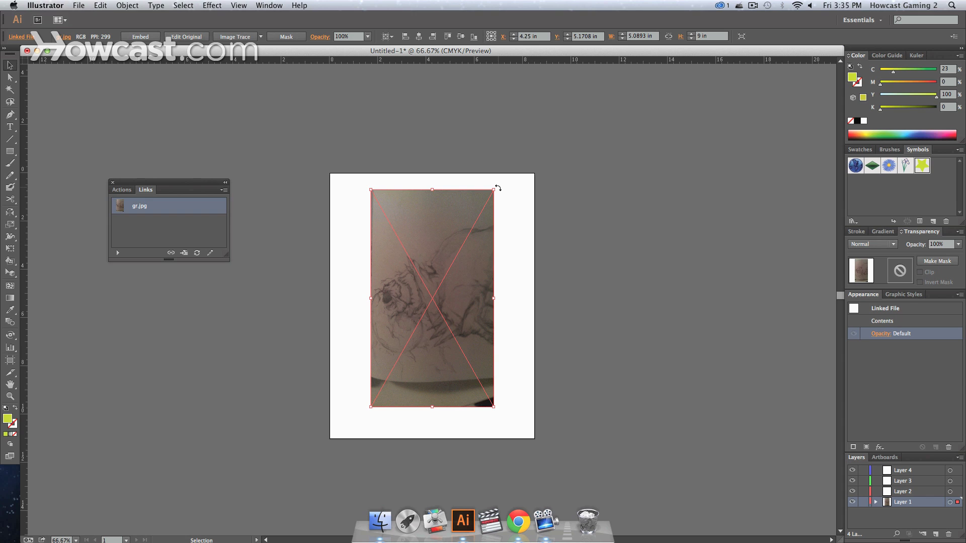
{"action": "left_click_drag", "start_coordinate": [497, 187], "coordinate": [530, 333]}
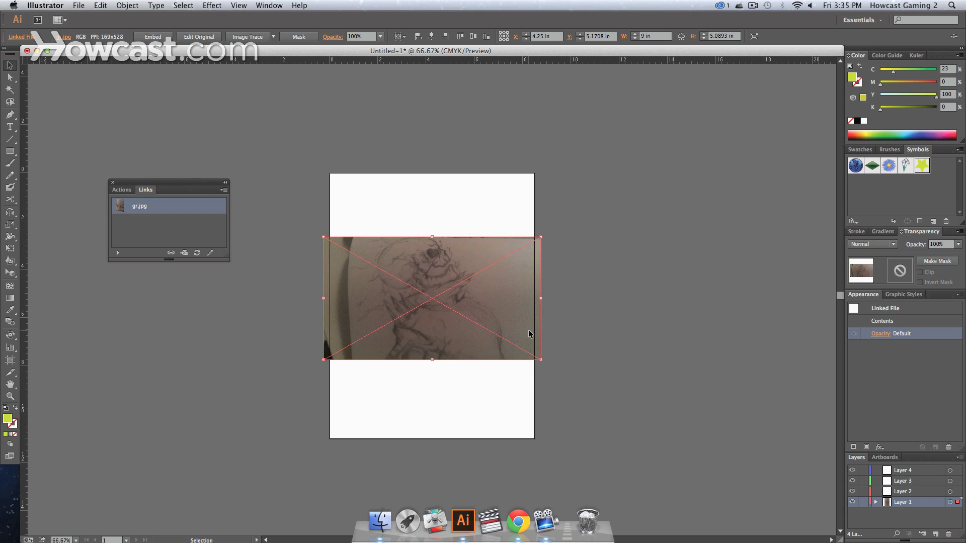
Relink the rotated image from gr.jpg back to horn.jpg.
{"action": "left_click", "coordinate": [171, 253]}
{"action": "left_click", "coordinate": [494, 125]}
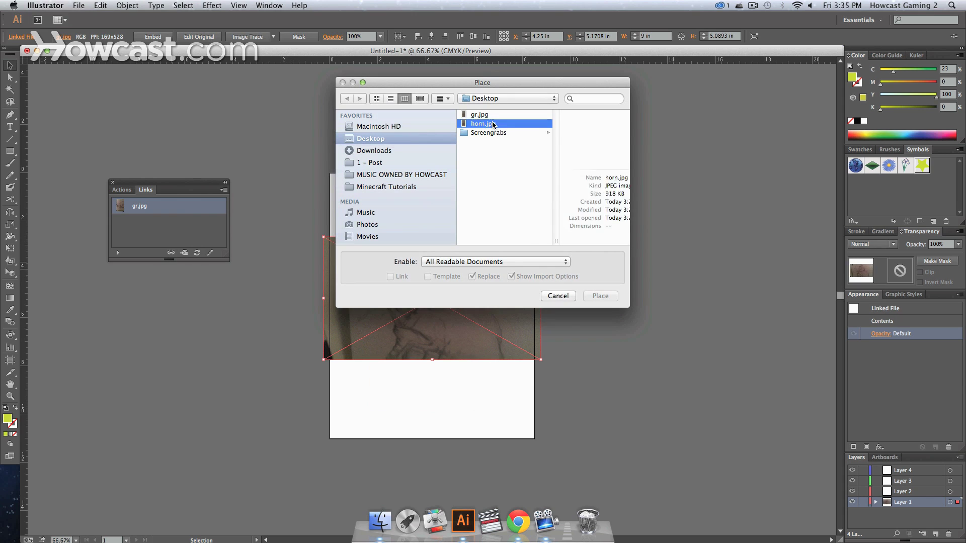
{"action": "left_click", "coordinate": [601, 296]}
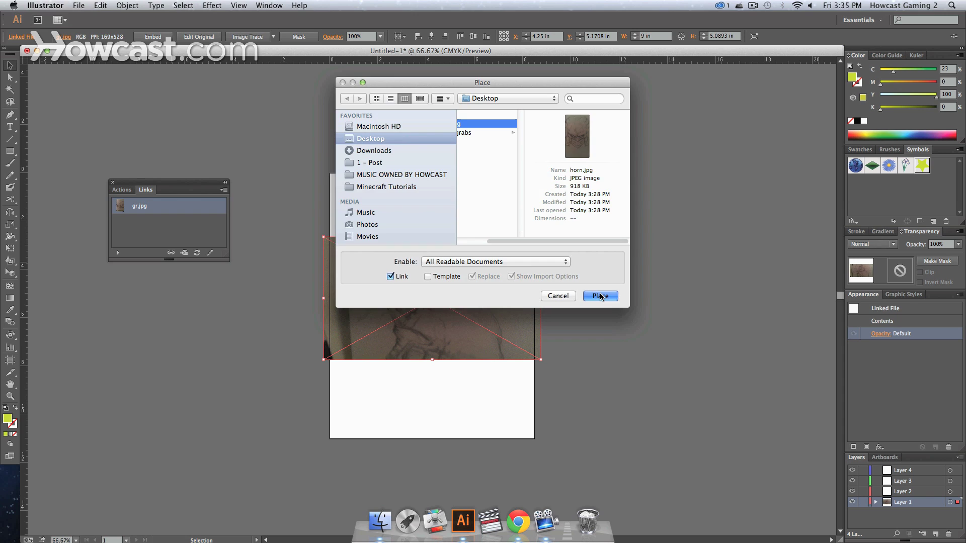